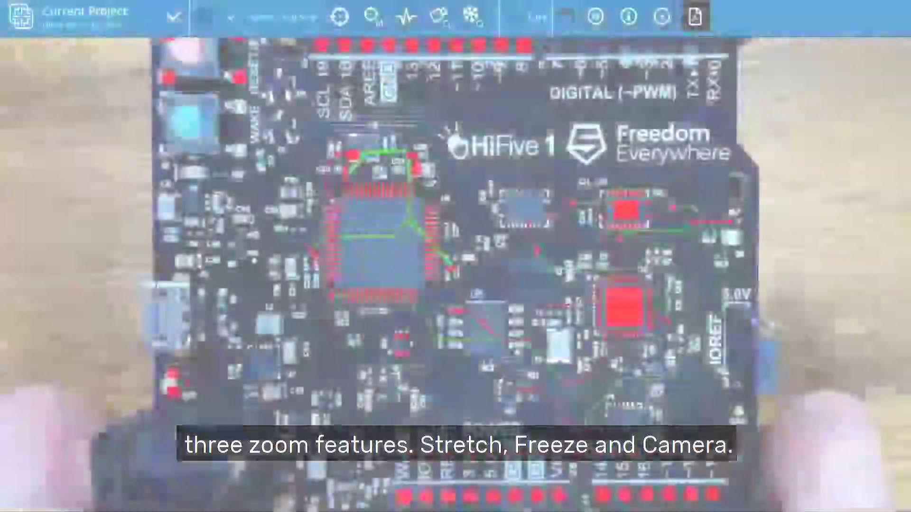
# Zoom the live camera view in on the HiFive board's tracked overlays and back out.
pyautogui.scroll(3, 455, 256)
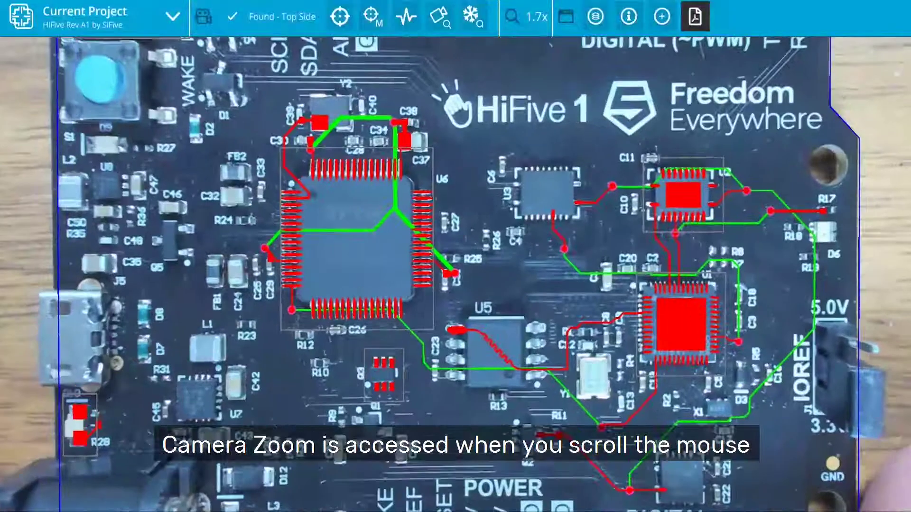
pyautogui.scroll(3, 516, 251)
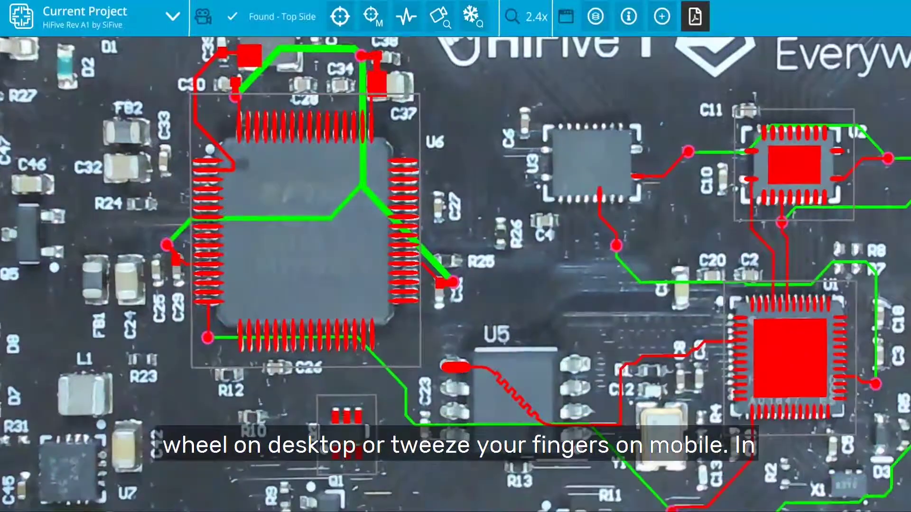
pyautogui.scroll(-3, 457, 254)
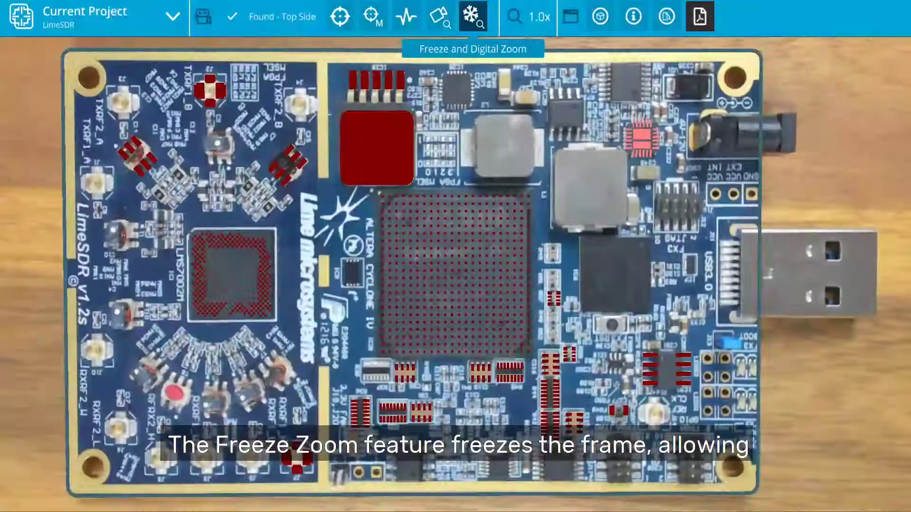
# Zoom in on the Altera Cyclone chip in the frozen LimeSDR frame and pan across it.
pyautogui.scroll(5, 456, 275)
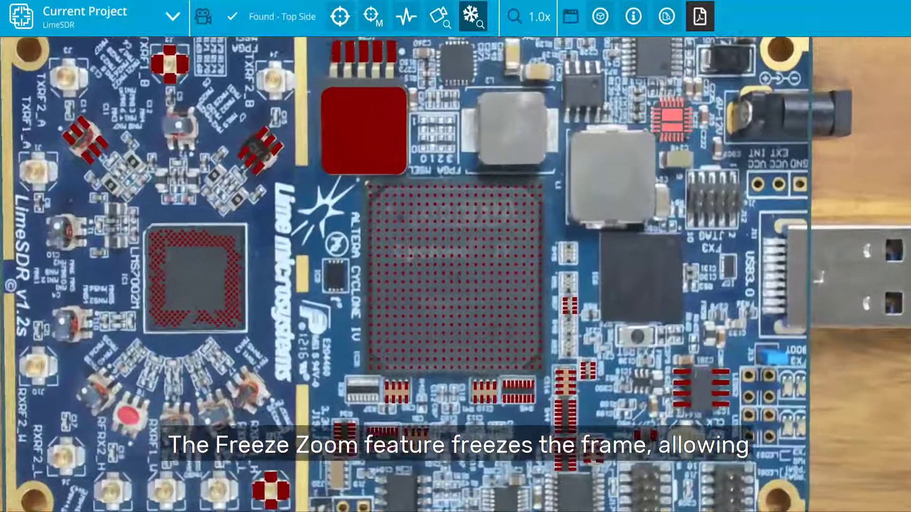
pyautogui.scroll(3, 455, 266)
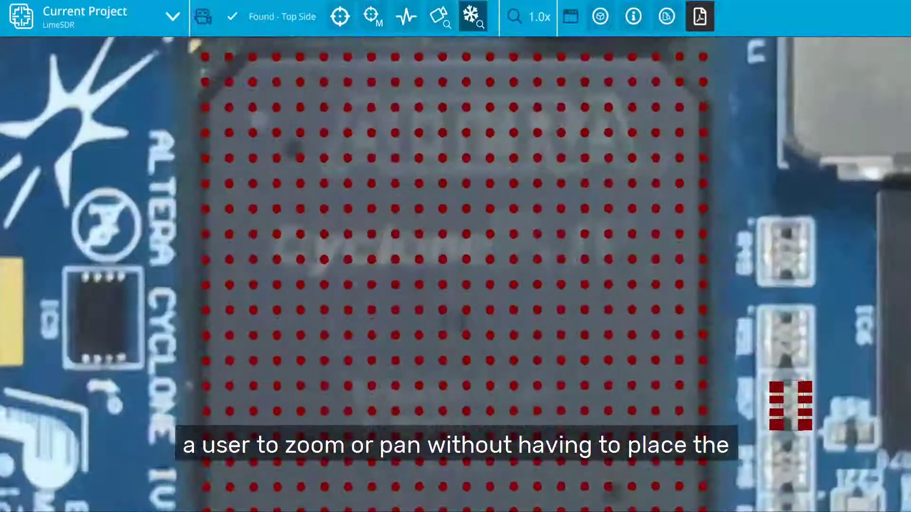
pyautogui.moveTo(493, 427); pyautogui.dragTo(657, 285)
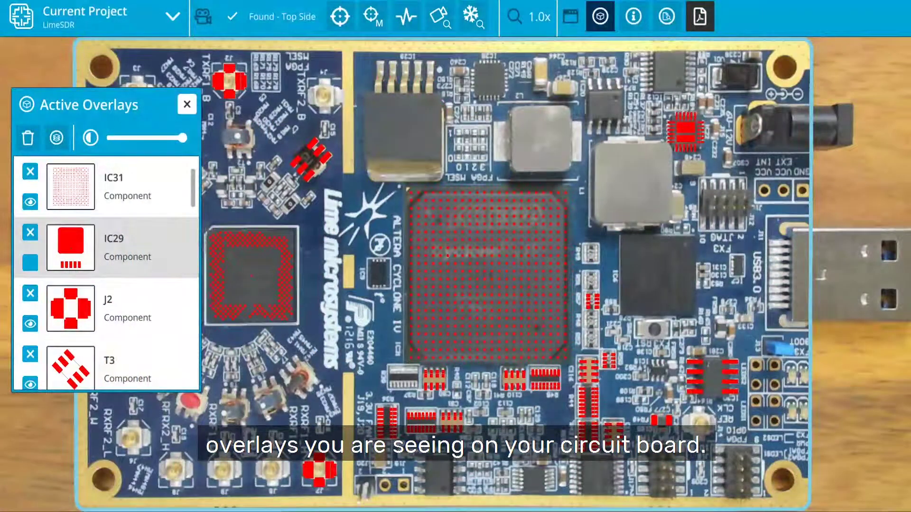
# Hide the IC29 overlay and show it again, keeping the overlay opacity at its maximum.
pyautogui.click(30, 263)
pyautogui.click(30, 263)
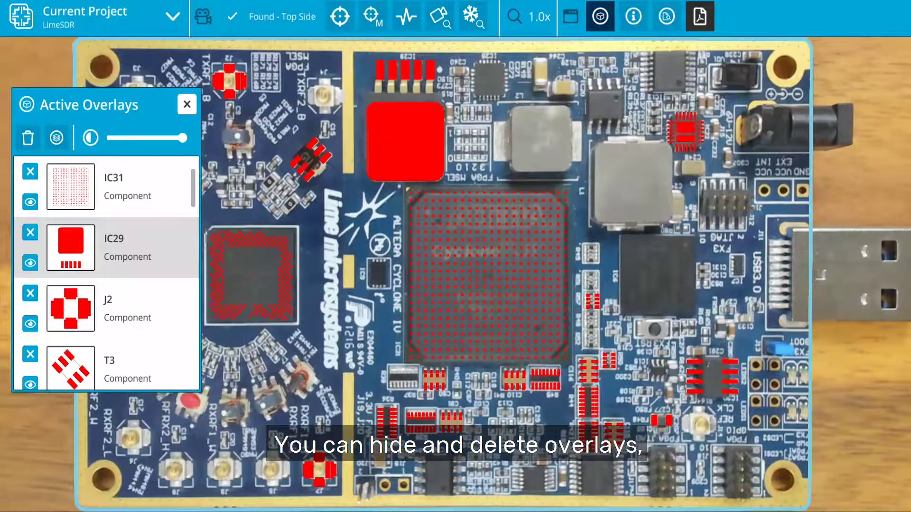
pyautogui.scroll(-2, 104, 308)
pyautogui.moveTo(182, 139)
pyautogui.mouseDown()
pyautogui.moveTo(142, 138)
pyautogui.moveTo(183, 138)
pyautogui.mouseUp()
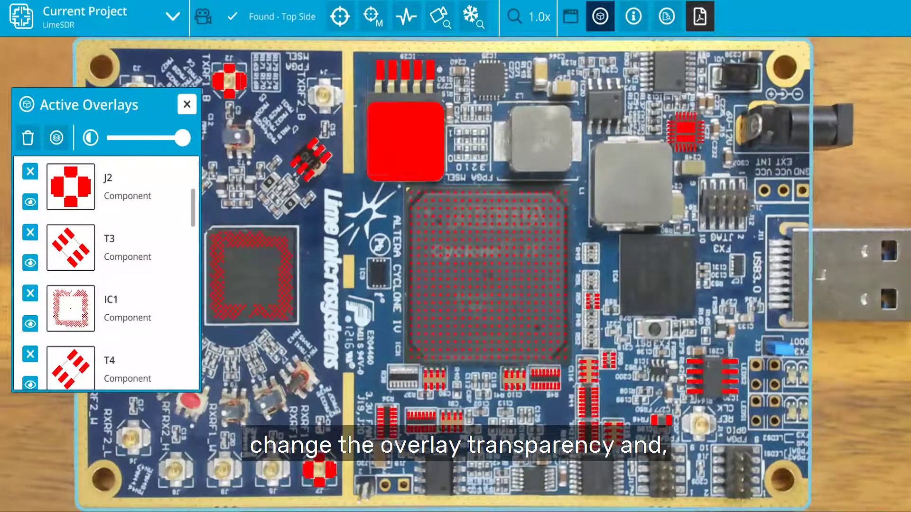
# Change the Top Copper layer colour for all overlays to light blue, RGB 0, 185, 255.
pyautogui.click(57, 138)
pyautogui.scroll(-1, 449, 289)
pyautogui.click(415, 277)
pyautogui.click(378, 323)
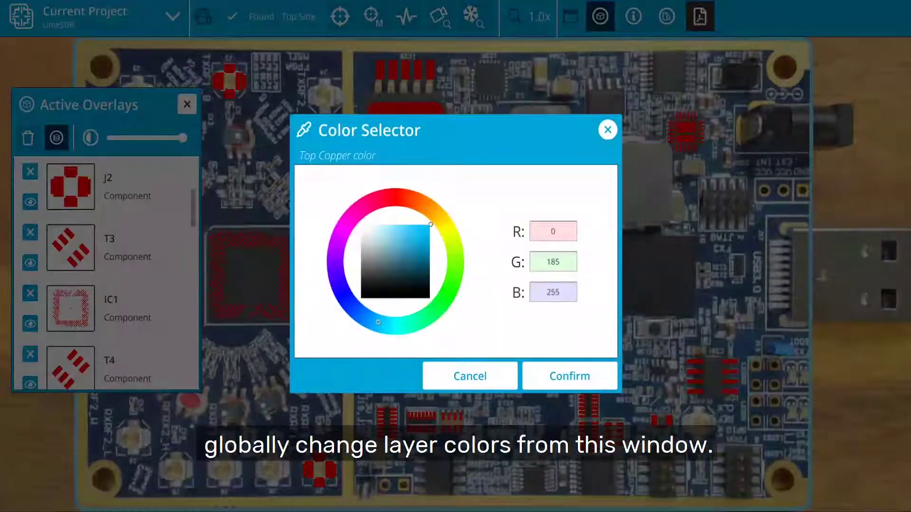
pyautogui.click(394, 228)
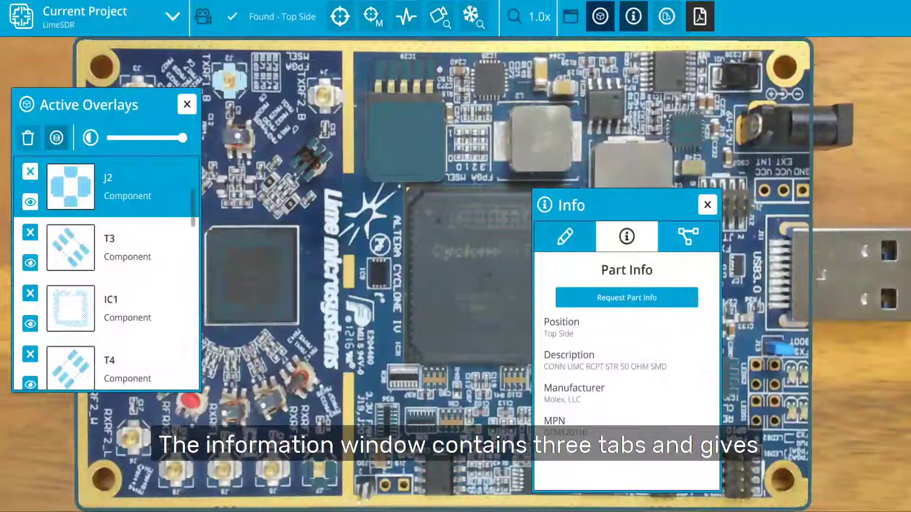
# Review component J2's display options and pad list, and request its part information.
pyautogui.click(565, 237)
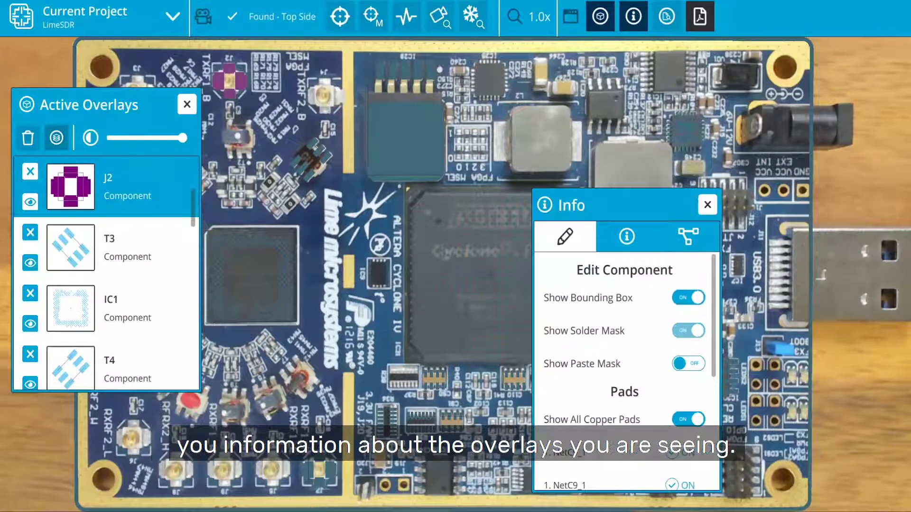
pyautogui.scroll(-5, 625, 370)
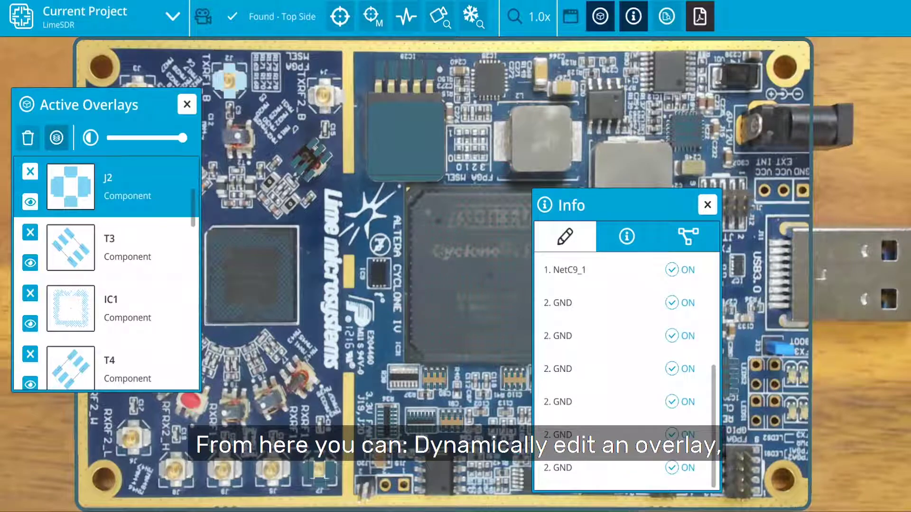
pyautogui.click(627, 236)
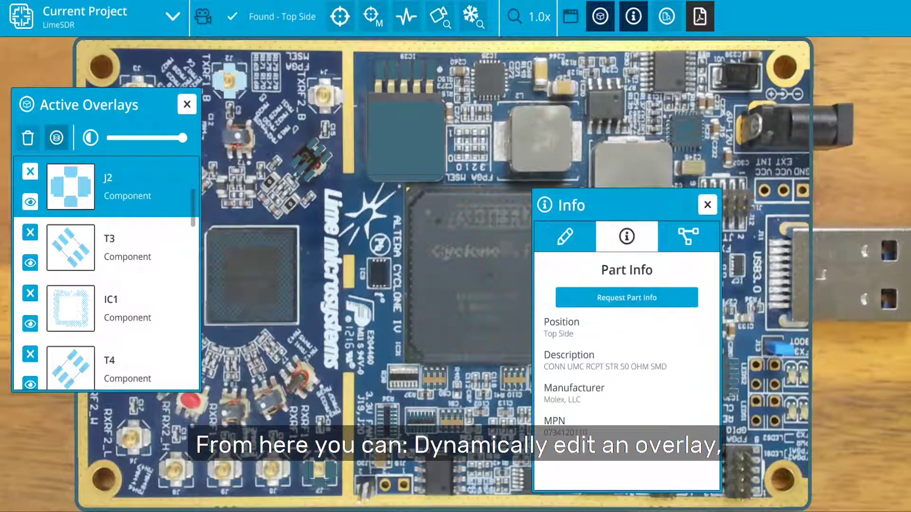
pyautogui.click(627, 297)
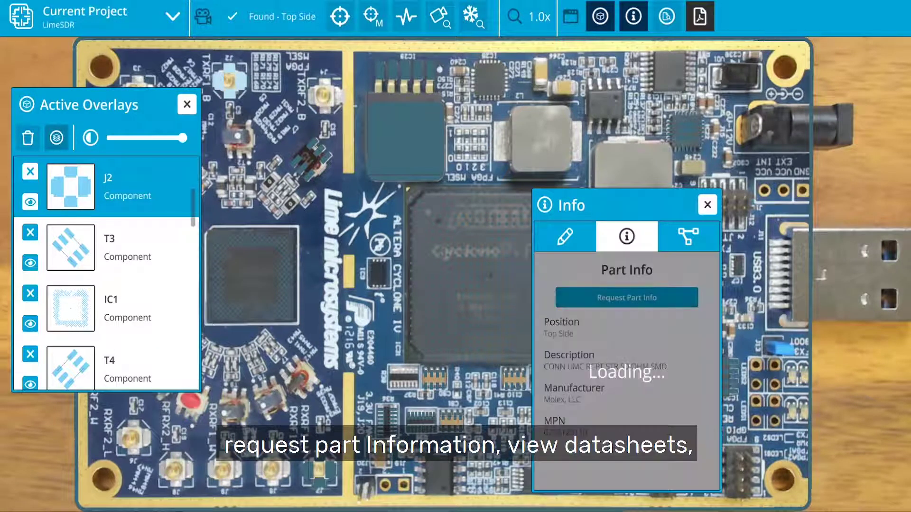
pyautogui.click(627, 355)
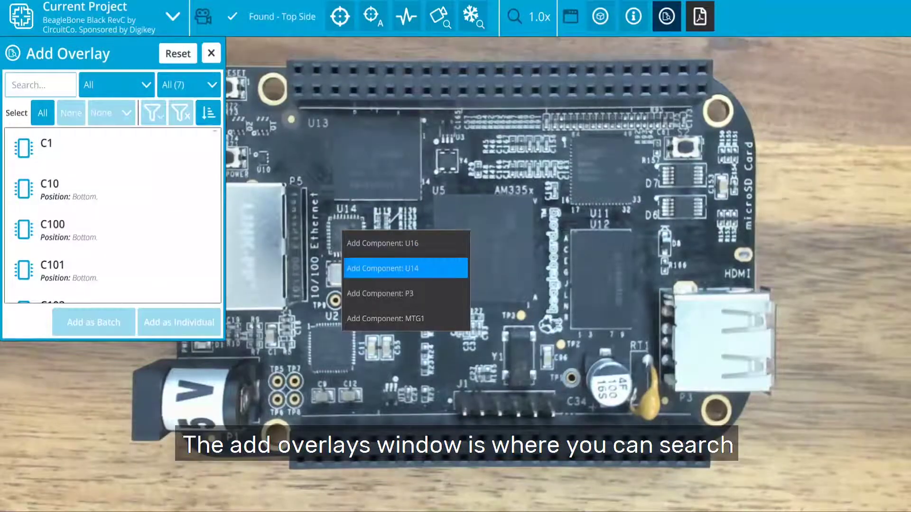
# Add overlays for components U14 and U11 directly from the BeagleBone board and open the active overlays list.
pyautogui.click(382, 268)
pyautogui.rightClick(612, 167)
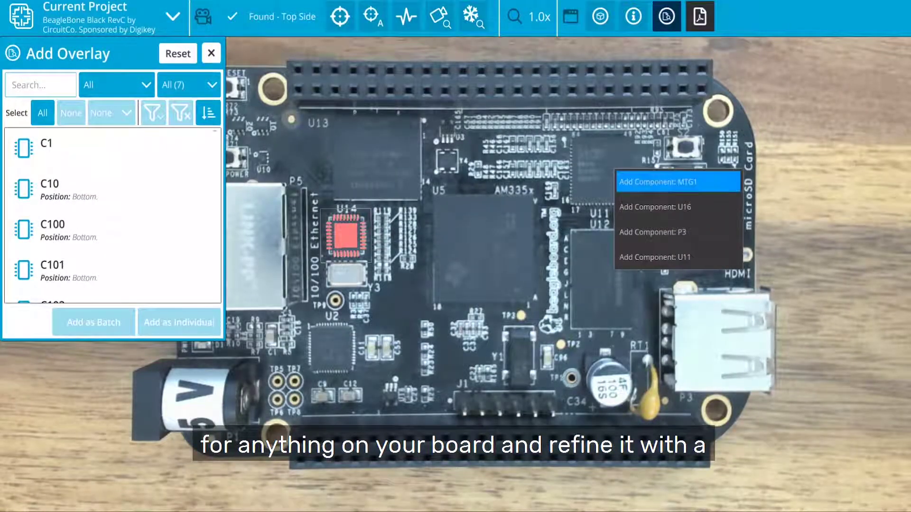
pyautogui.click(674, 257)
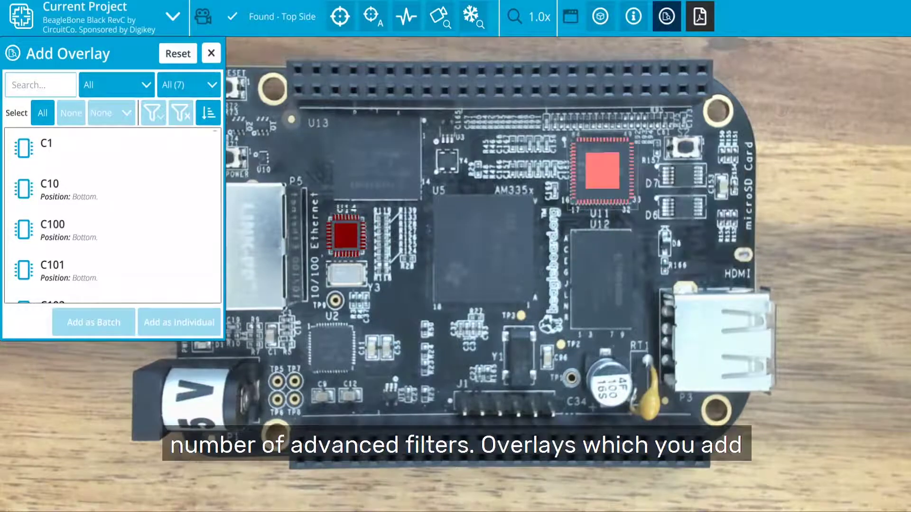
pyautogui.click(600, 16)
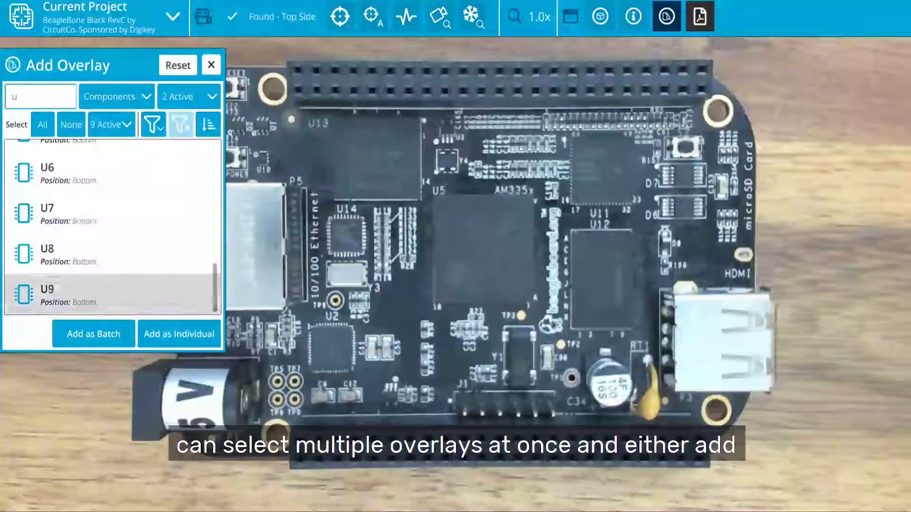
# Check the selected U components, switch the overlay search to Nets, and add all nets matching "phy" to the selection.
pyautogui.scroll(3, 112, 228)
pyautogui.scroll(6, 112, 228)
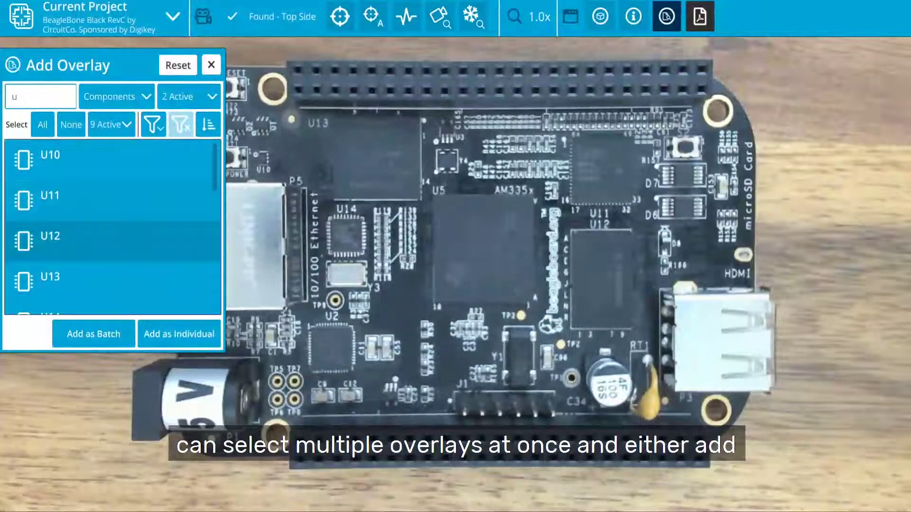
pyautogui.click(57, 96)
pyautogui.press('BackSpace')
pyautogui.click(117, 96)
pyautogui.click(114, 215)
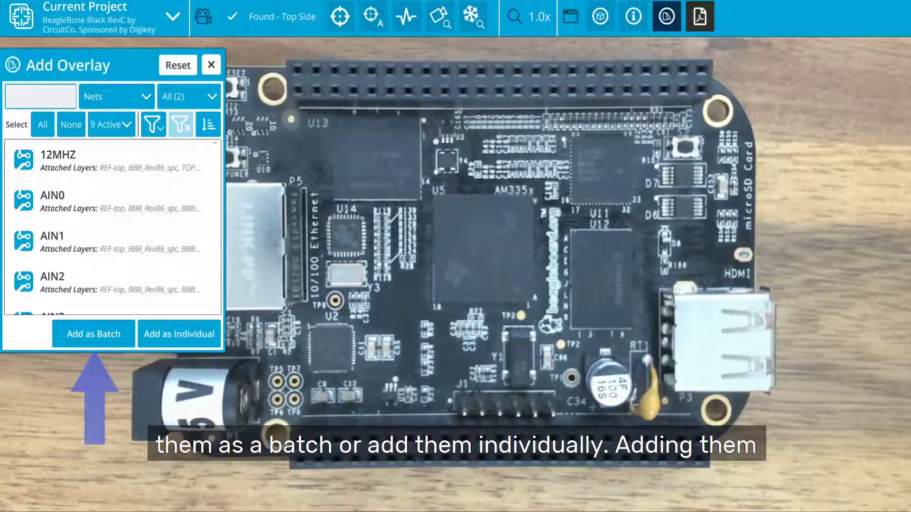
pyautogui.write('phy')
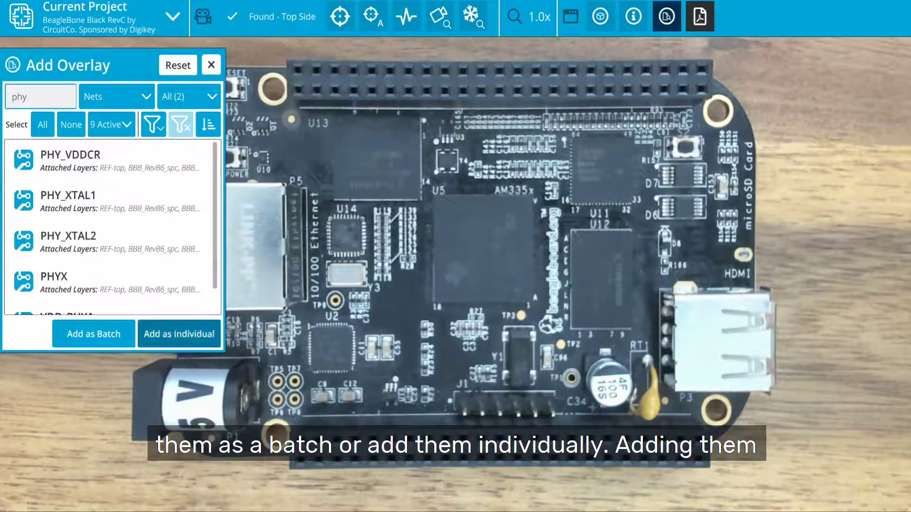
pyautogui.click(43, 125)
# Search the nets for "lcd" and add all matches to the overlay selection.
pyautogui.doubleClick(20, 96)
pyautogui.press('BackSpace')
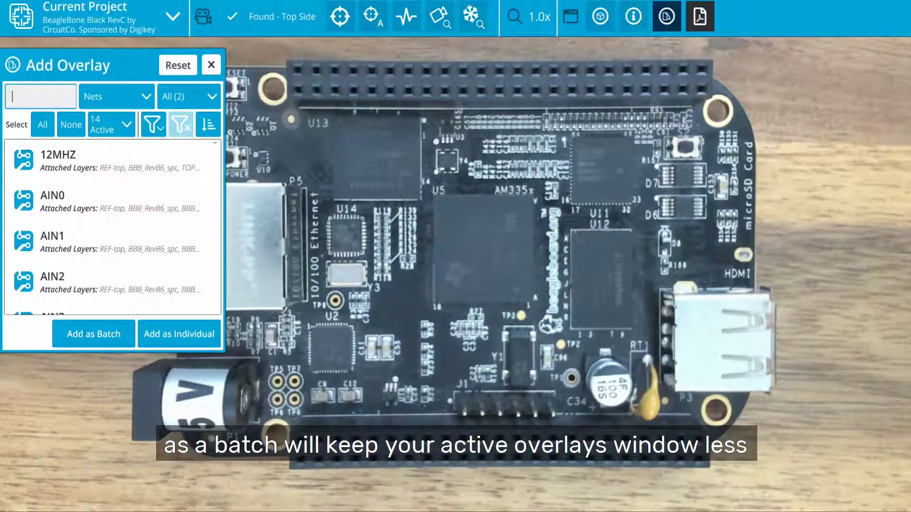
pyautogui.write('lcd')
pyautogui.click(43, 125)
# Select all nets matching "rxd" as well and add the whole selection as individual overlays, closing the overlay search.
pyautogui.doubleClick(19, 96)
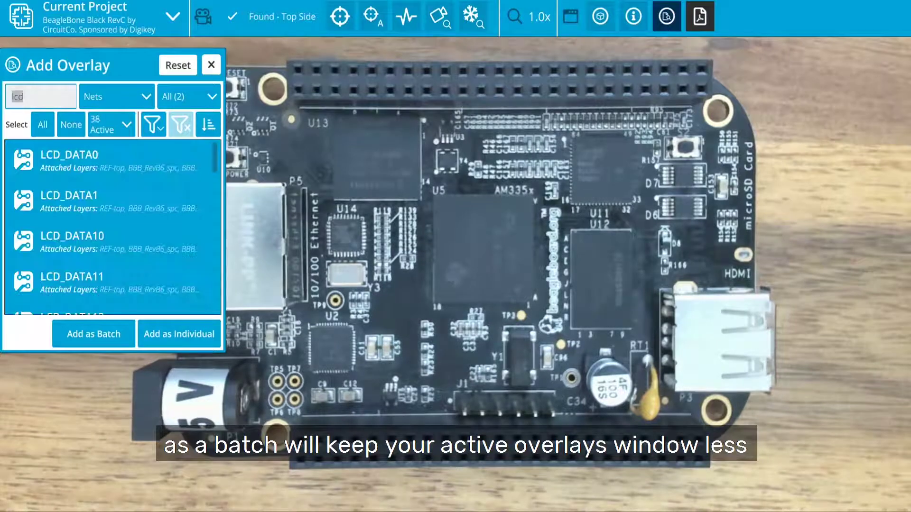
pyautogui.press('BackSpace')
pyautogui.write('rxd')
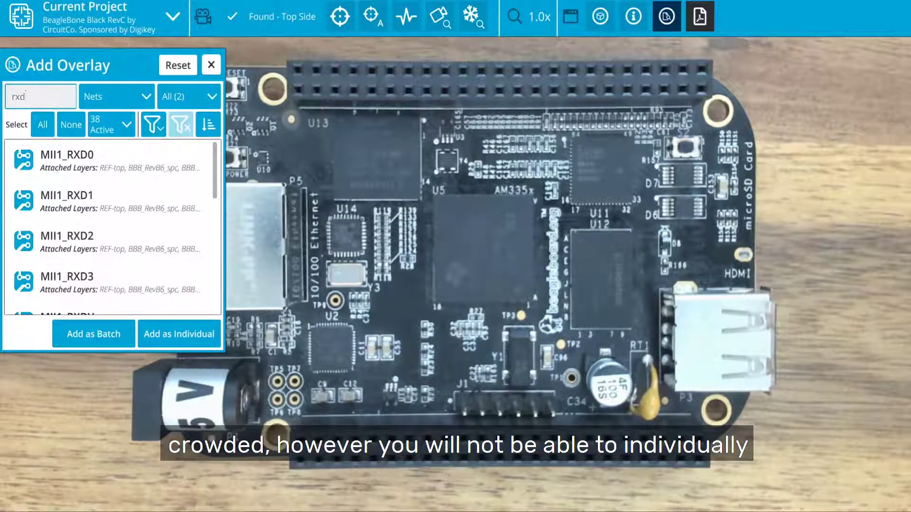
pyautogui.click(43, 124)
pyautogui.click(179, 334)
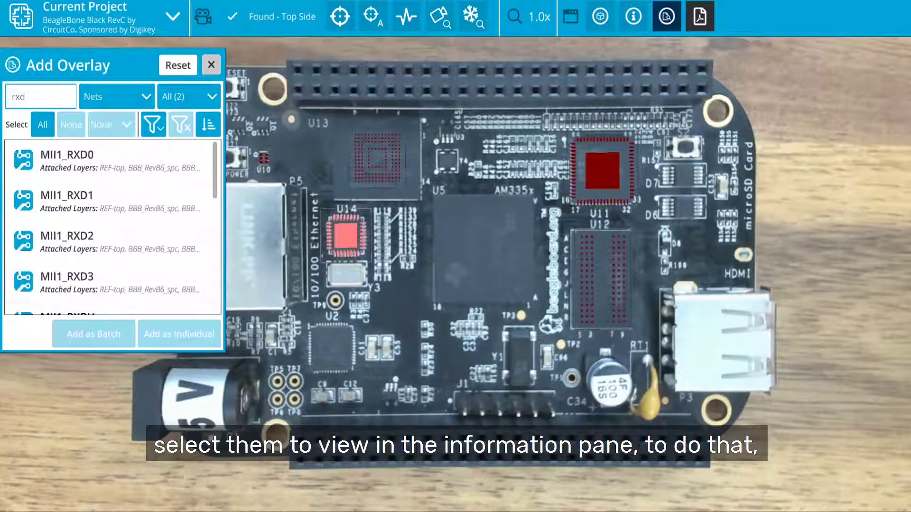
pyautogui.click(211, 65)
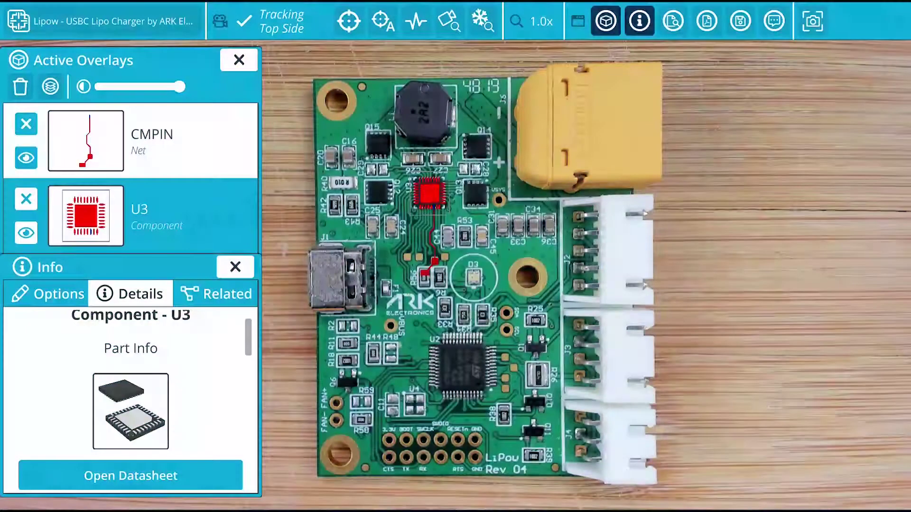
# Save a new comment reading "Pin 14 Floating" on component U3, shared to Personal Cloud.
pyautogui.click(774, 20)
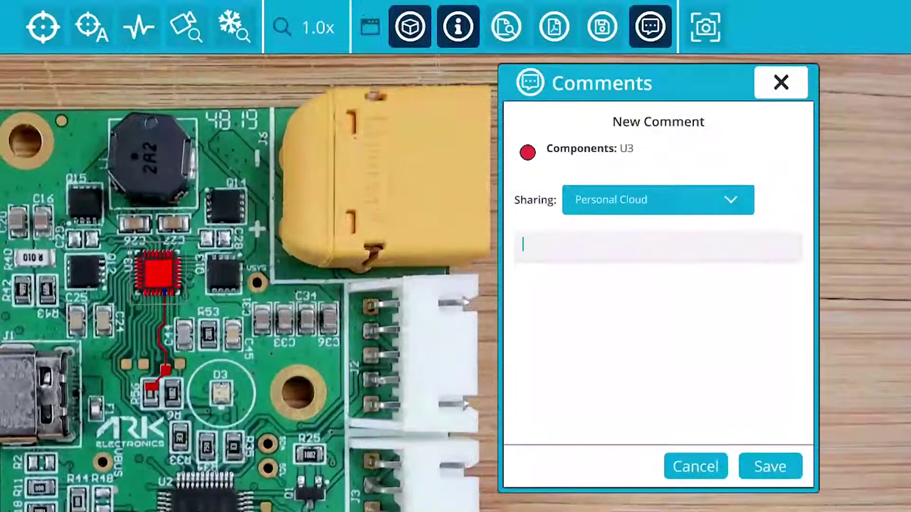
pyautogui.write('Pin 14')
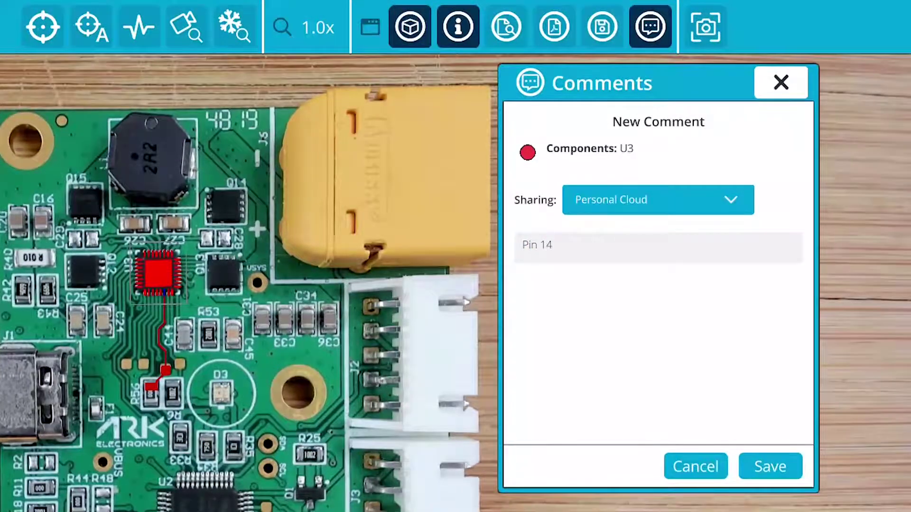
pyautogui.write(' Floating')
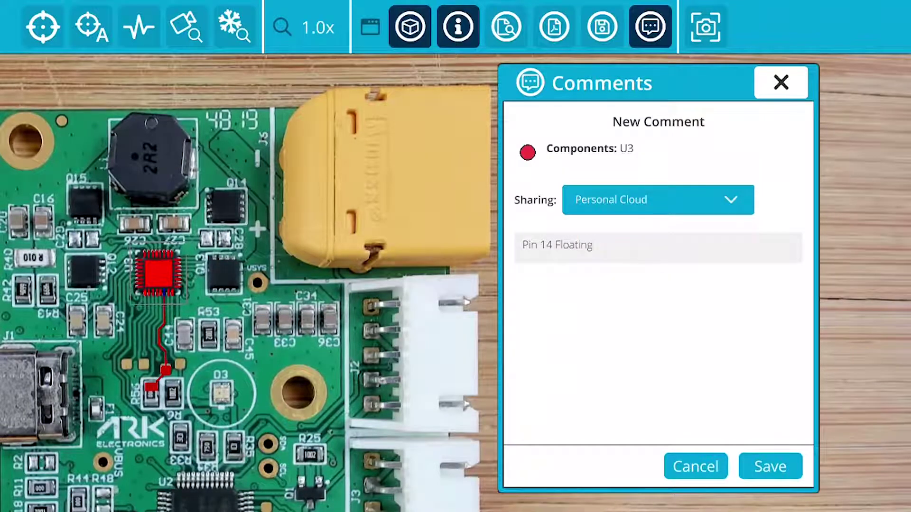
pyautogui.click(770, 467)
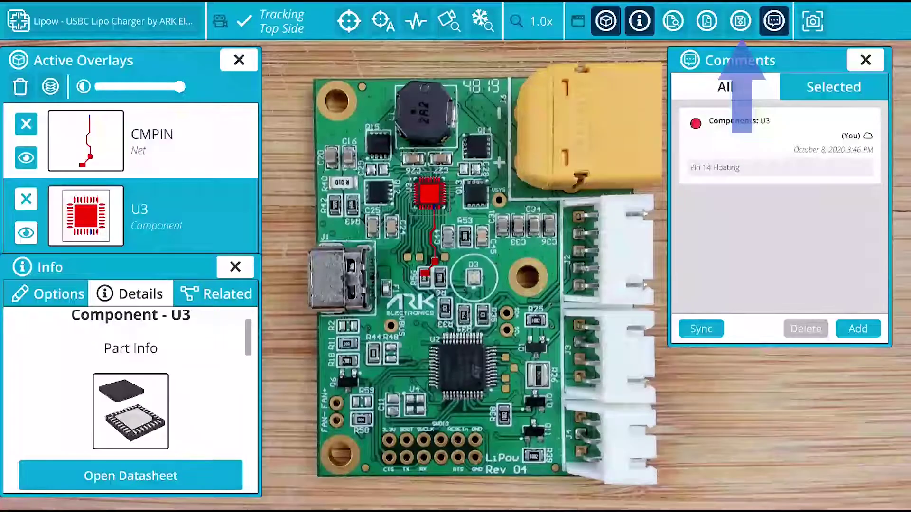
# Create a new save state of the CMPIN net and U3 component overlays with the description "U3 + CMPIN (Pin 14)".
pyautogui.click(602, 26)
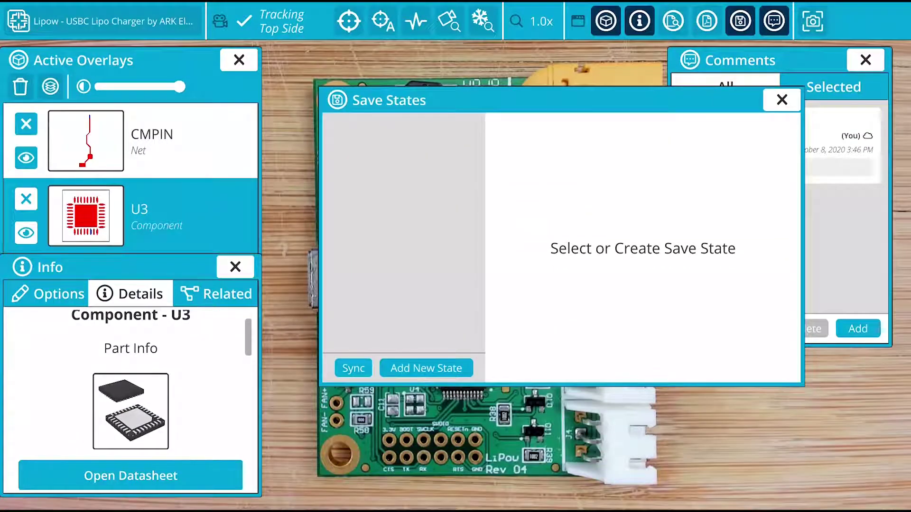
pyautogui.click(426, 369)
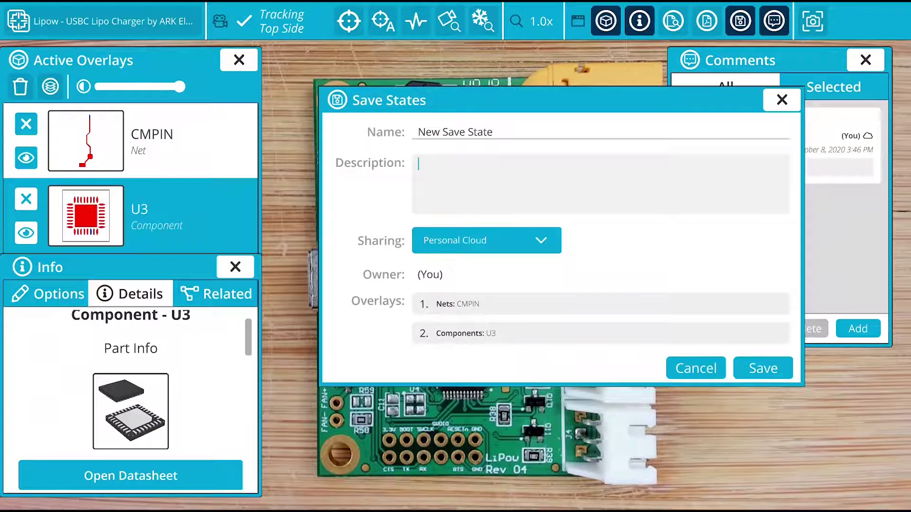
pyautogui.click(419, 164)
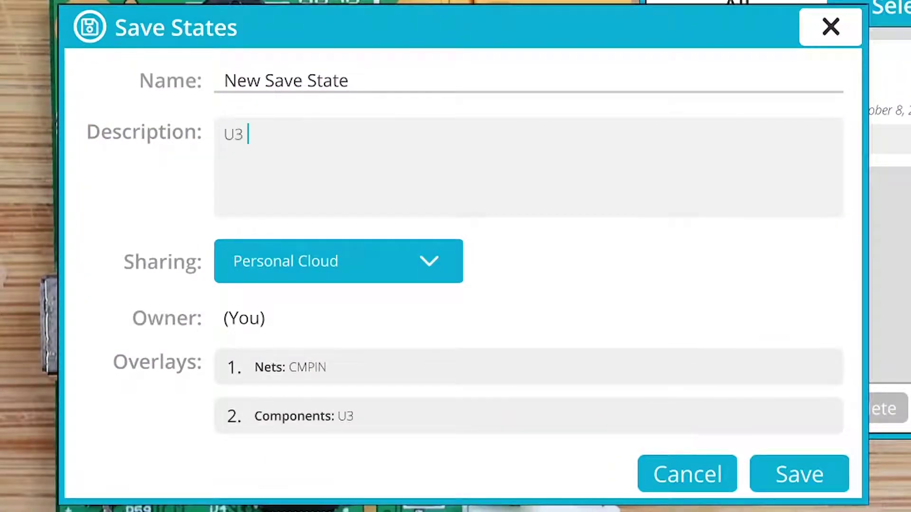
pyautogui.write('U3 + CM')
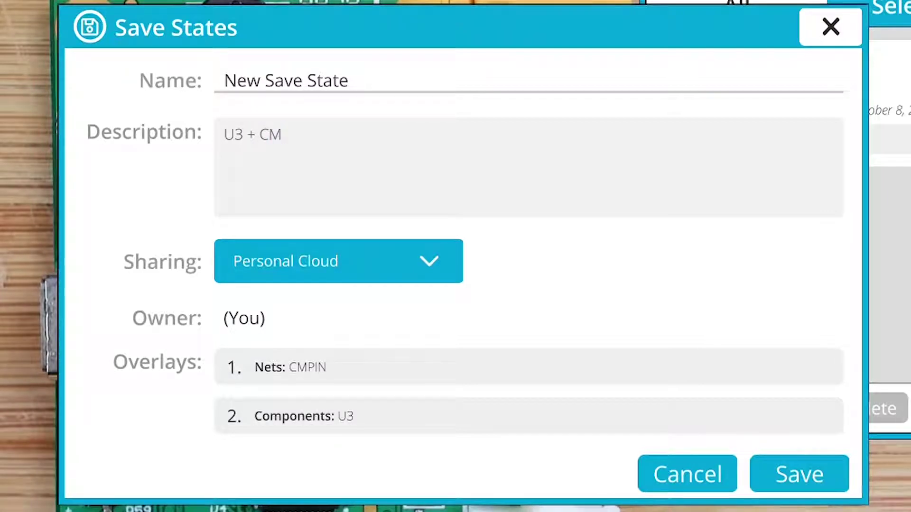
pyautogui.write('PIN (Pin `4')
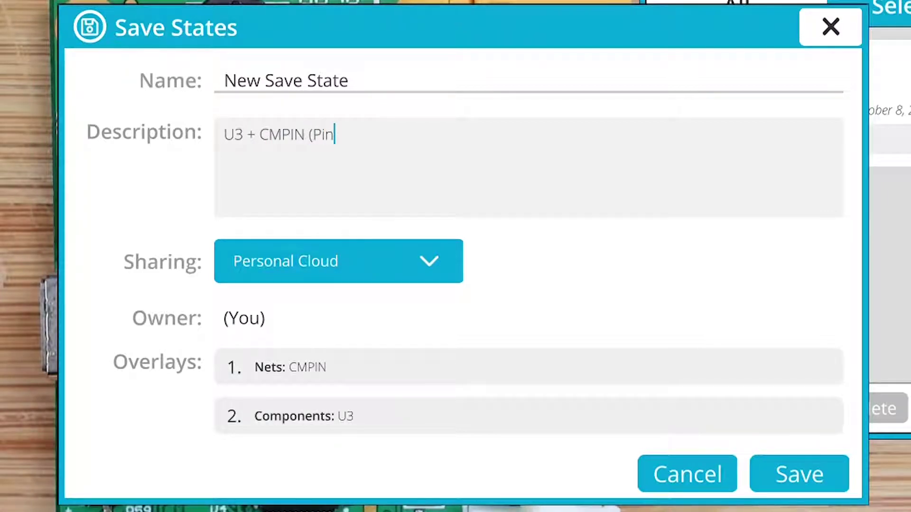
pyautogui.press('BackSpace')
pyautogui.press('BackSpace')
pyautogui.write('14)')
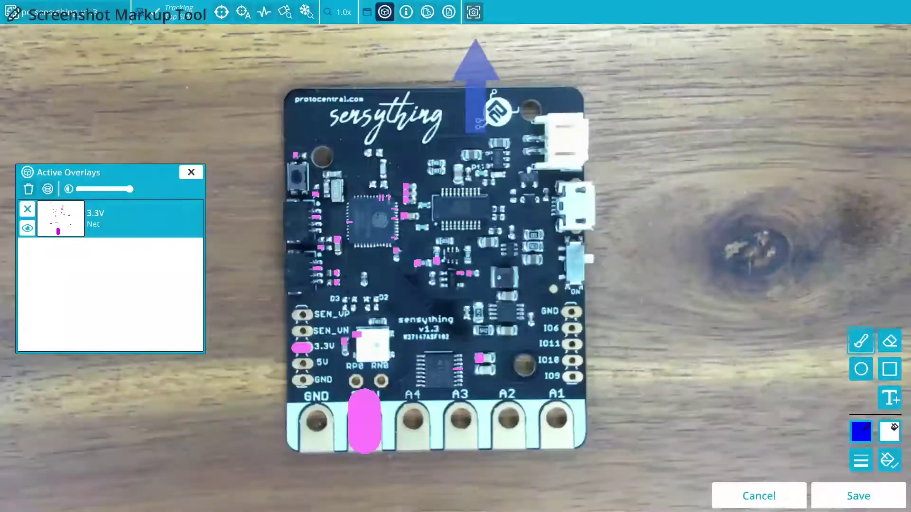
# Set the markup brush to a thinner yellow stroke and circle four groups of highlighted 3.3V pads on the board screenshot.
pyautogui.click(861, 461)
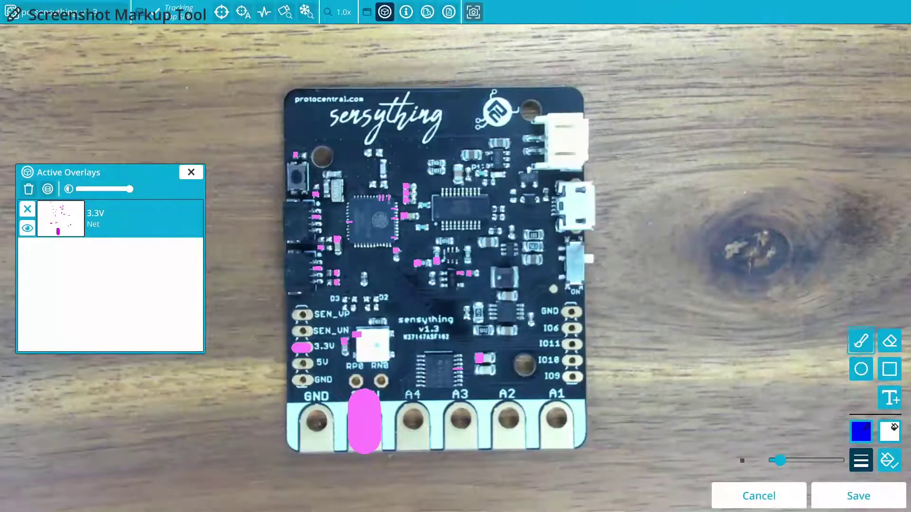
pyautogui.click(861, 432)
pyautogui.click(569, 370)
pyautogui.moveTo(468, 262); pyautogui.dragTo(479, 269)
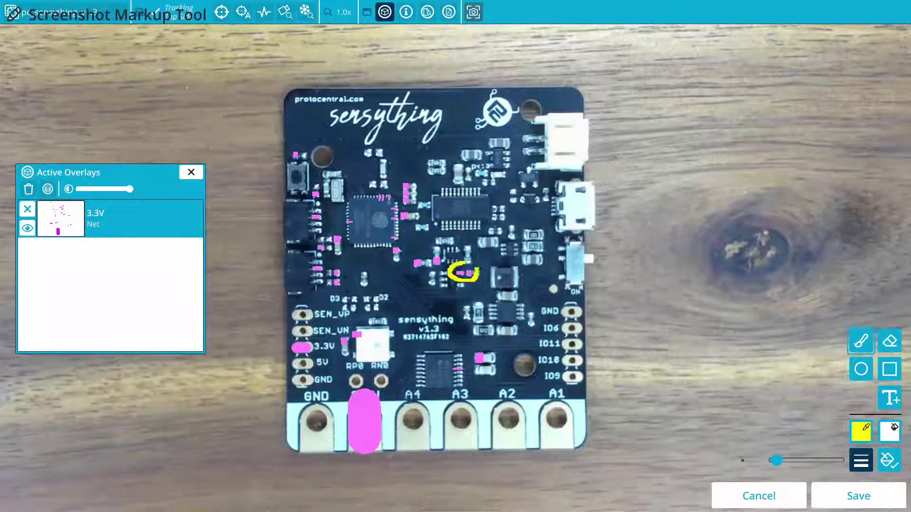
pyautogui.moveTo(320, 229); pyautogui.dragTo(308, 209)
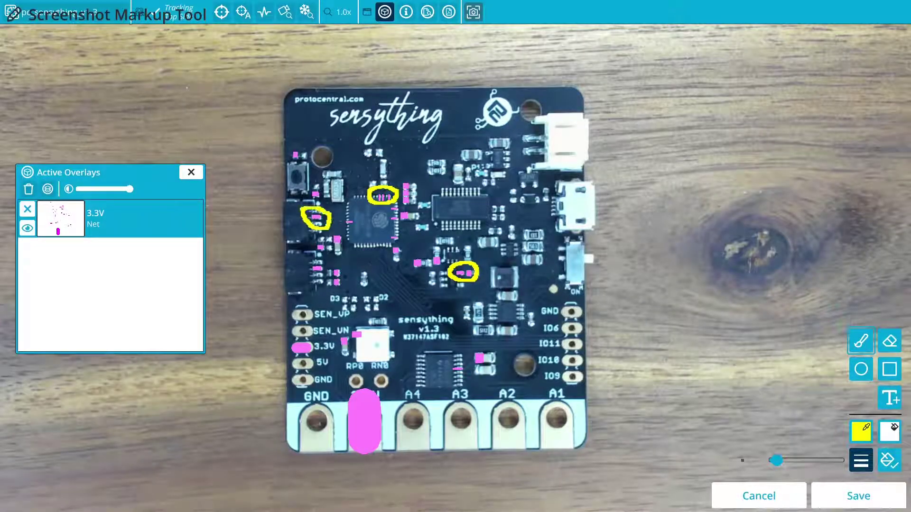
pyautogui.moveTo(311, 260); pyautogui.dragTo(326, 263)
# Add a yellow text note beside the board asking to probe the highlighted areas for 3.3V because something might be wrong with the board.
pyautogui.click(889, 398)
pyautogui.moveTo(613, 114); pyautogui.dragTo(893, 310)
pyautogui.write("Can you probe the highlighted areas to ensure they're registering as 3.3V? I was looking at the schematic and I think there might be something wrong with the board.")
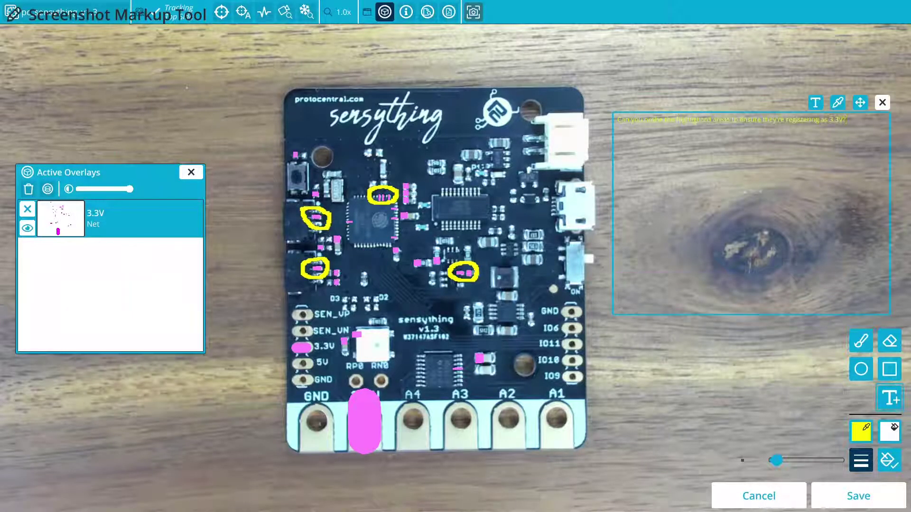
# Enlarge the note's text and frame it with a black-filled rectangle outlined in green.
pyautogui.click(815, 102)
pyautogui.click(890, 370)
pyautogui.moveTo(611, 116)
pyautogui.mouseDown()
pyautogui.moveTo(644, 192)
pyautogui.moveTo(900, 282)
pyautogui.mouseUp()
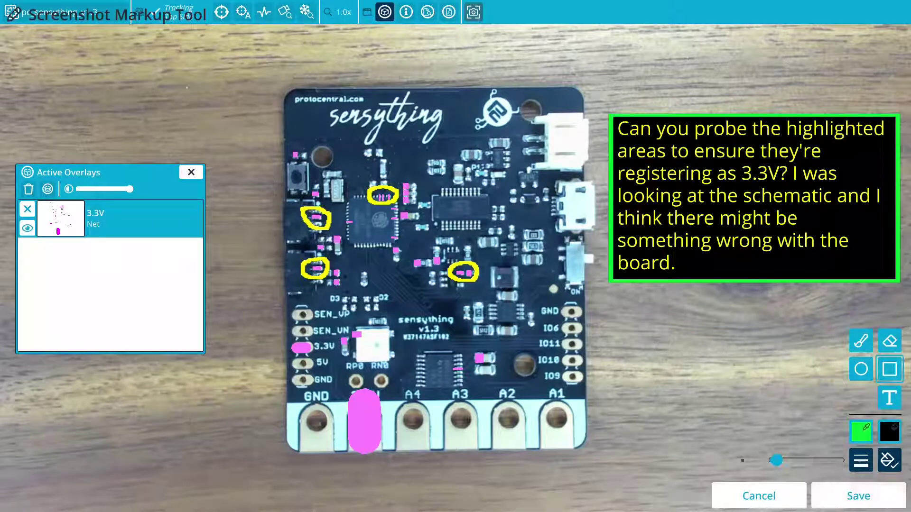